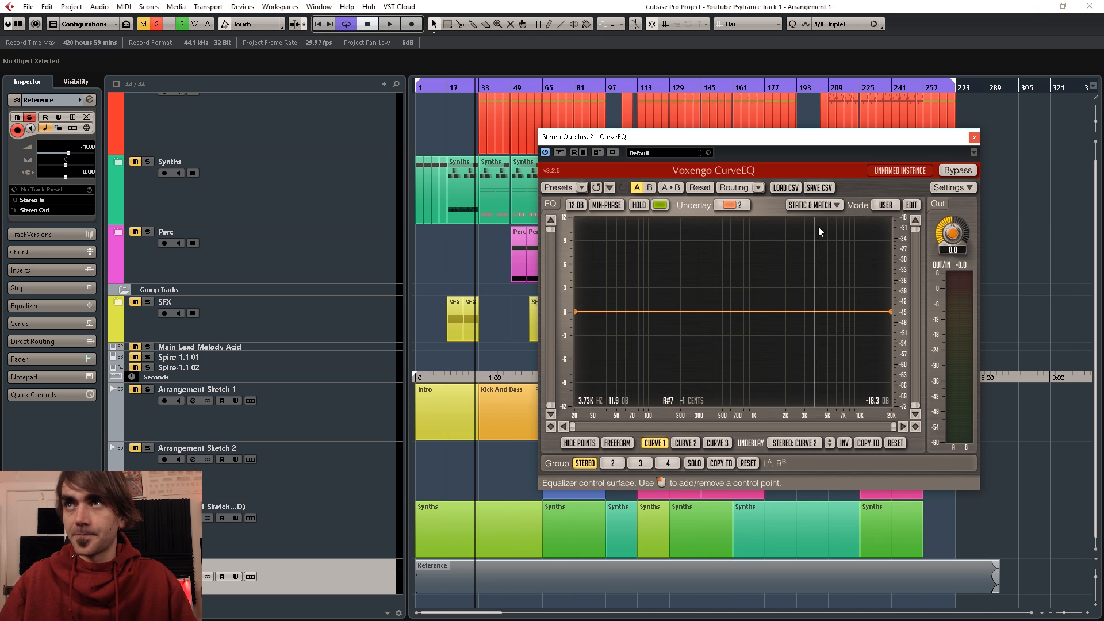
# Set the averaging time of CurveEQ's user spectrum mode to 1498 ms
pyautogui.click(911, 205)
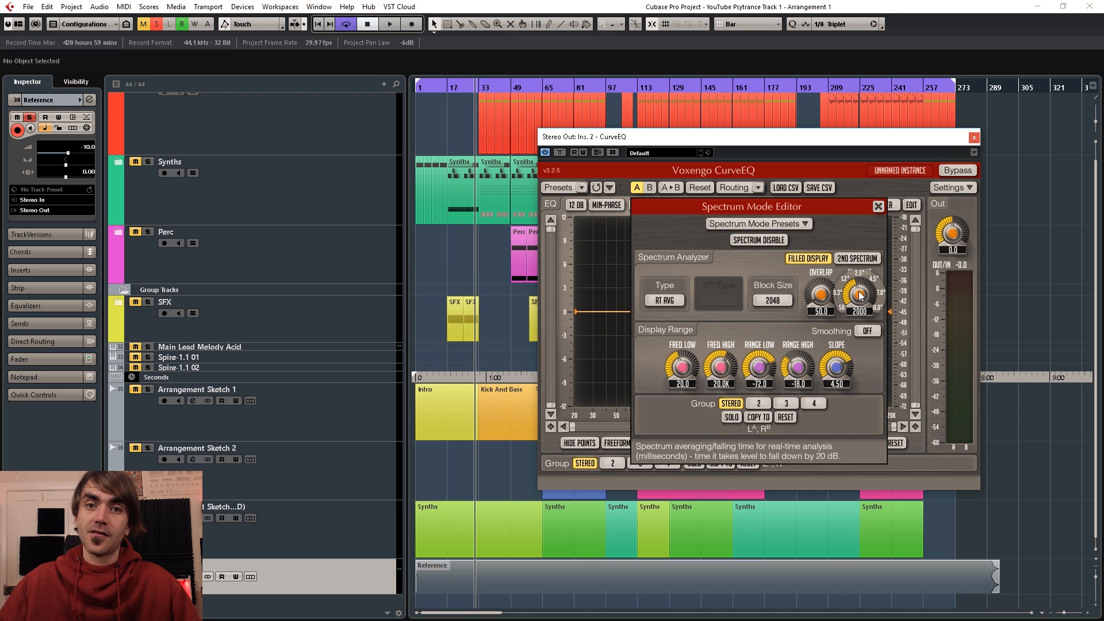
pyautogui.scroll(-5, 860, 295)
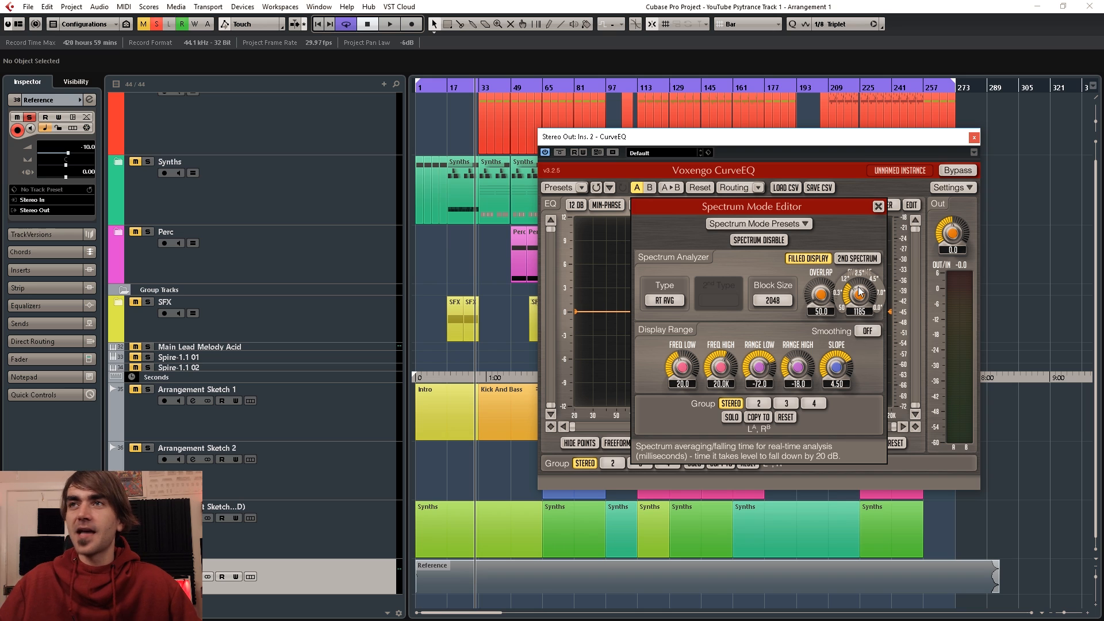
pyautogui.scroll(6, 860, 292)
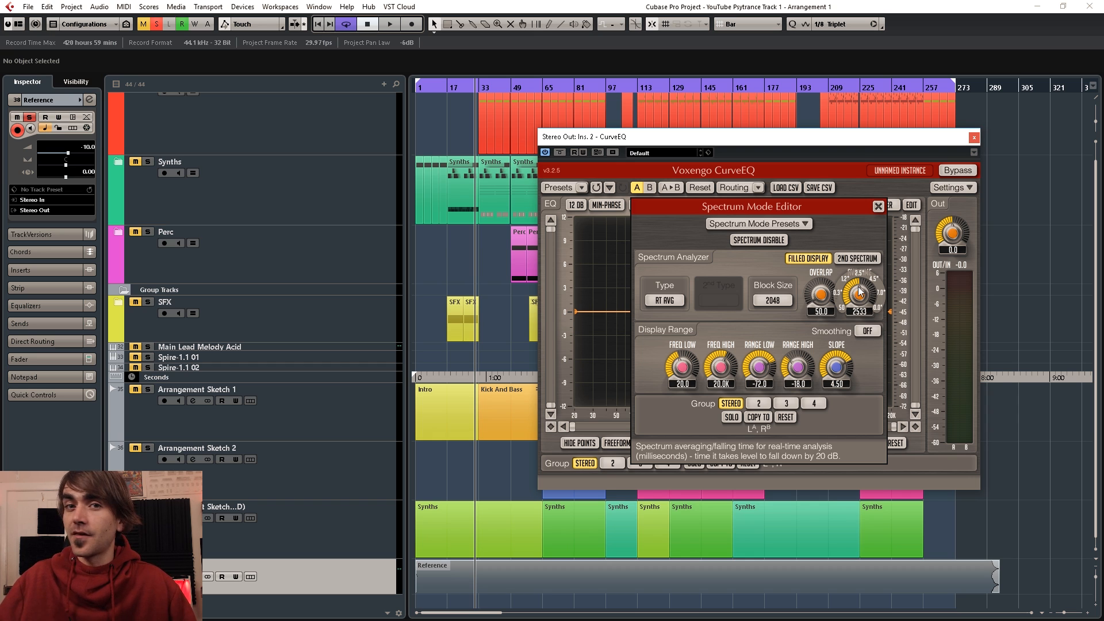
pyautogui.moveTo(859, 292)
pyautogui.mouseDown()
pyautogui.moveTo(859, 312)
pyautogui.moveTo(870, 292)
pyautogui.mouseUp()
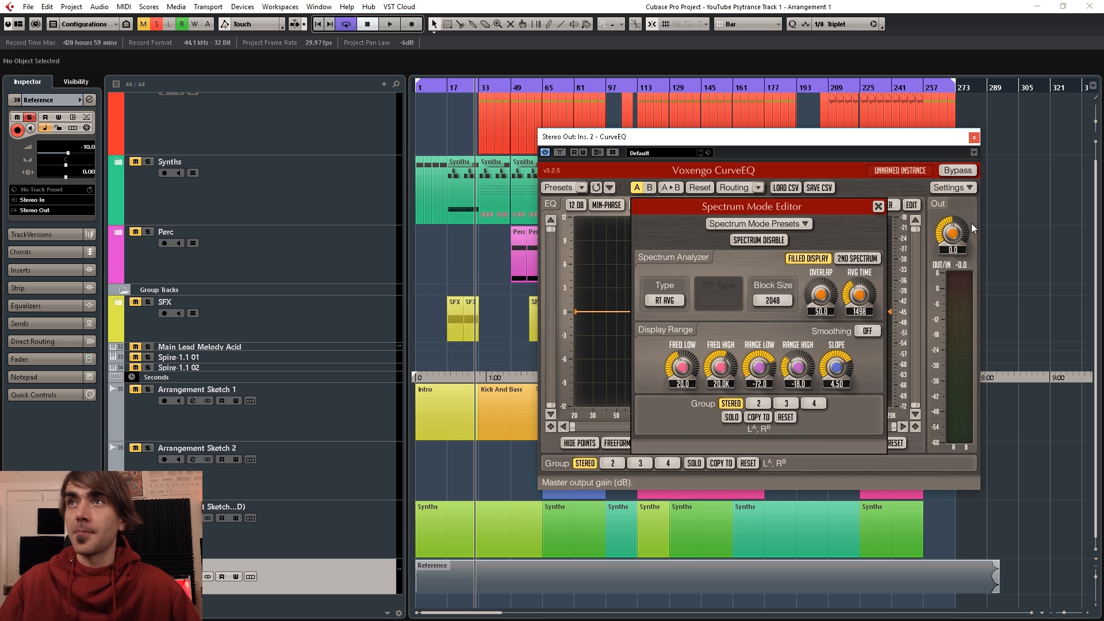
pyautogui.click(878, 205)
# Open the Static Spectrums Editor beside the EQ window and enlarge the waveform display in the arrangement
pyautogui.click(828, 205)
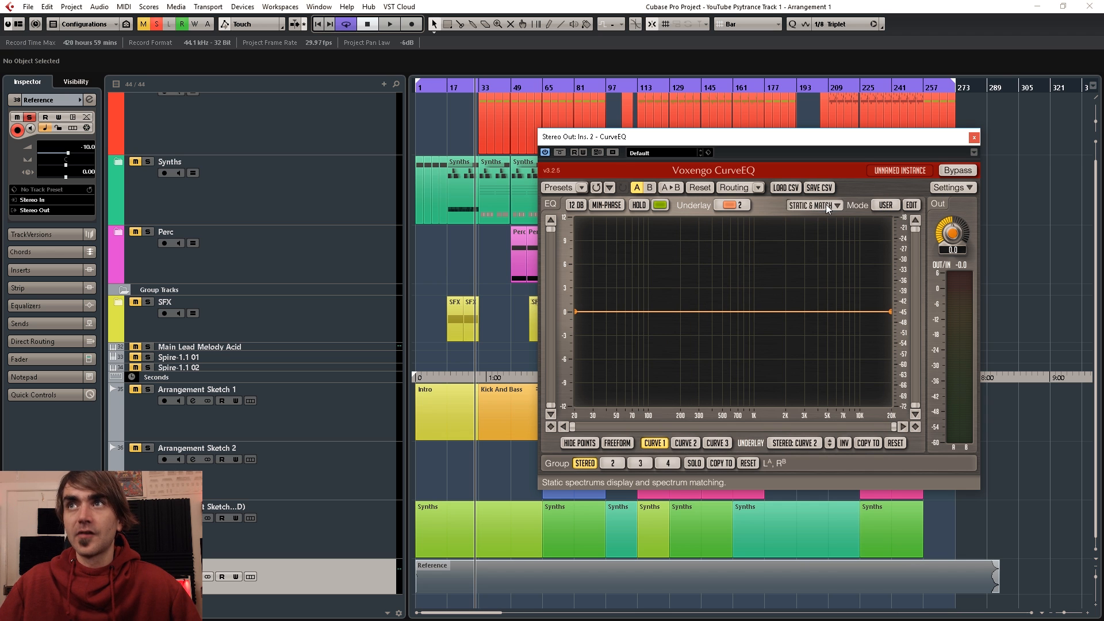
pyautogui.moveTo(285, 171); pyautogui.dragTo(343, 134)
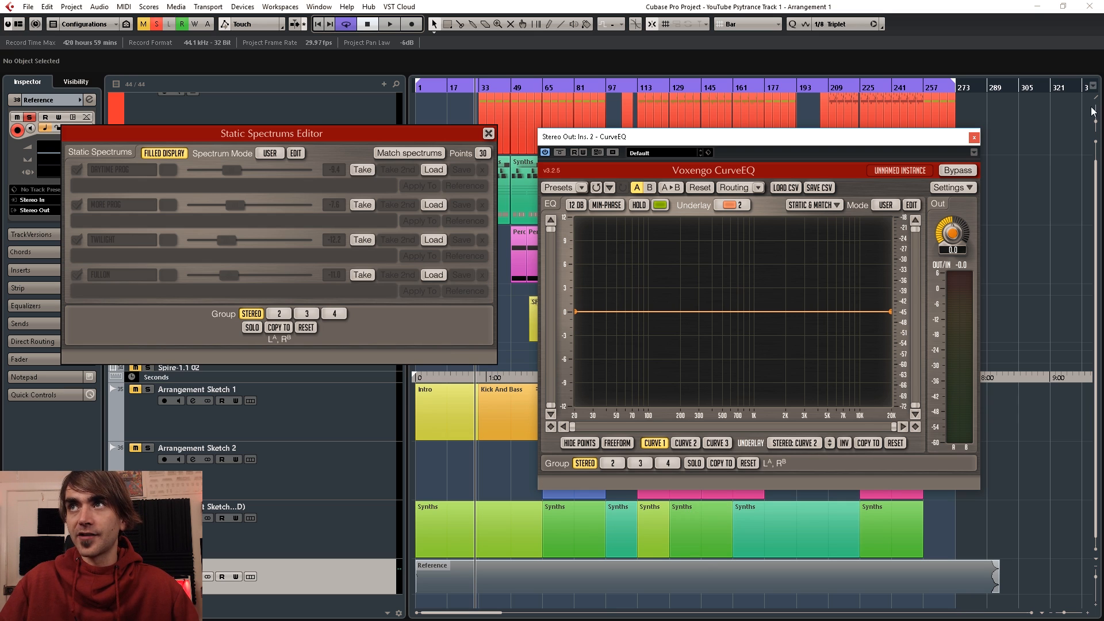
pyautogui.moveTo(1095, 122); pyautogui.dragTo(1096, 147)
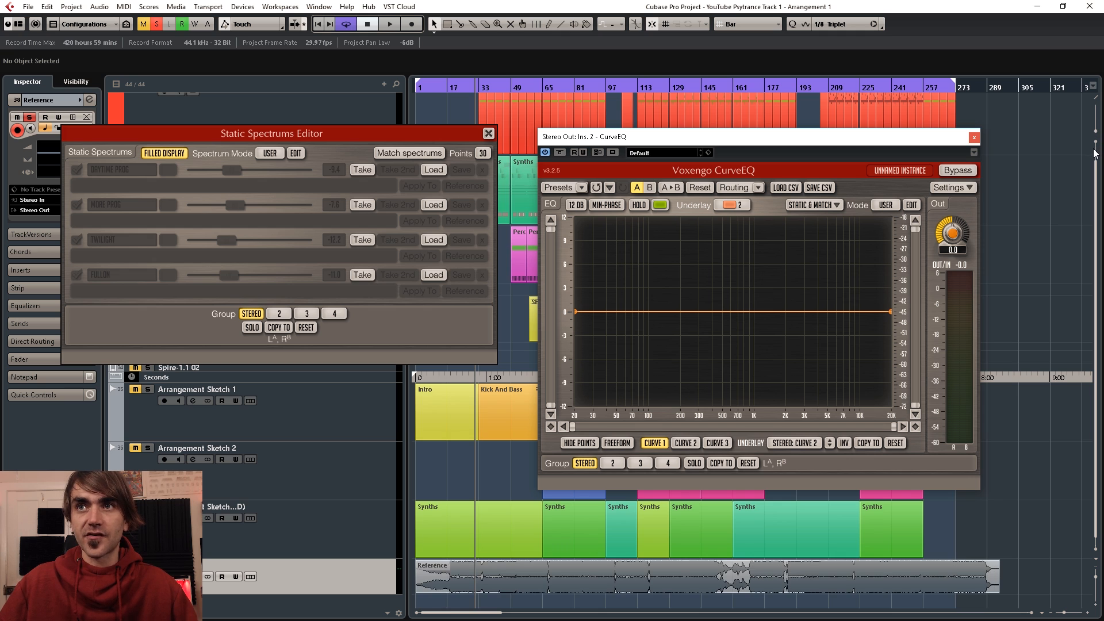
# Take a spectrum snapshot of the Reference track's kick and bass section and name it KICK AND BASS
pyautogui.scroll(4, 503, 532)
pyautogui.scroll(5, 488, 579)
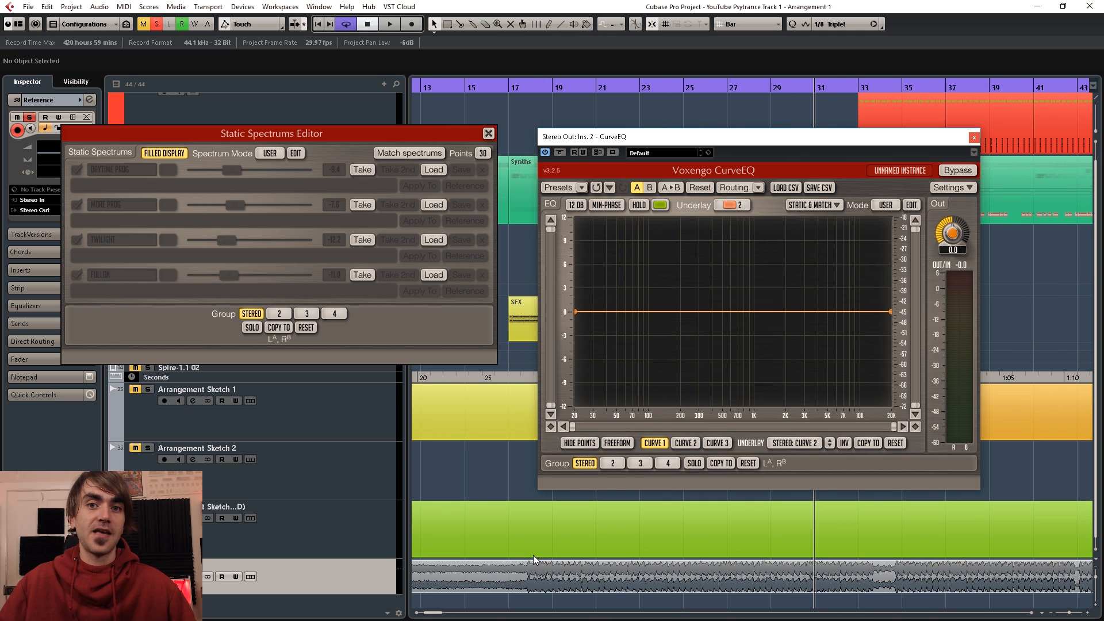
pyautogui.scroll(-7, 533, 554)
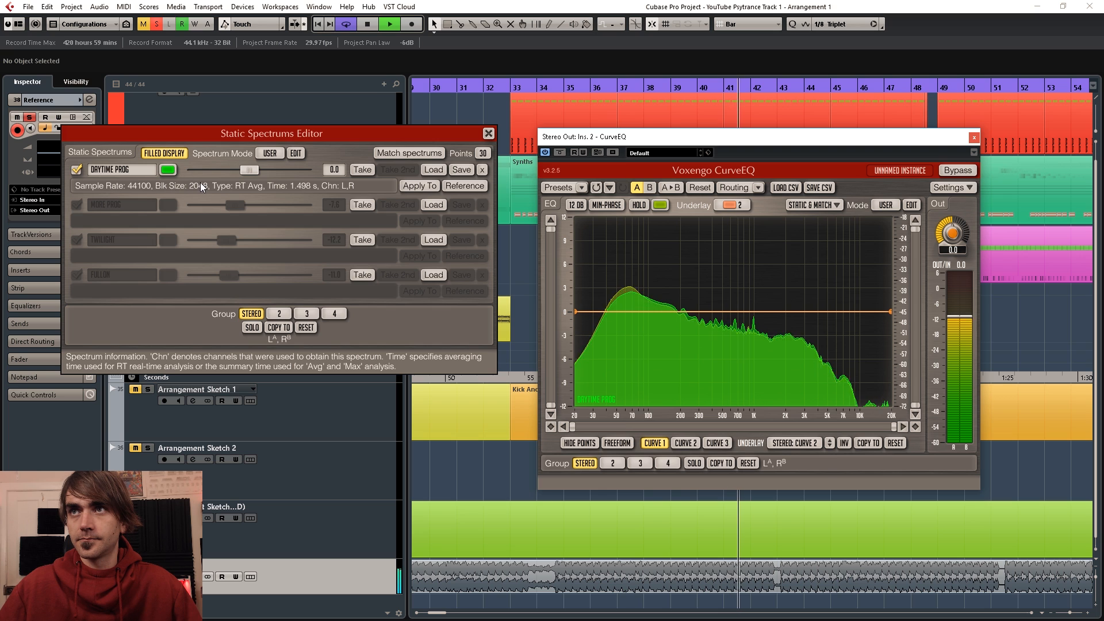
pyautogui.press('space')
pyautogui.click(146, 171)
pyautogui.write('KICK A')
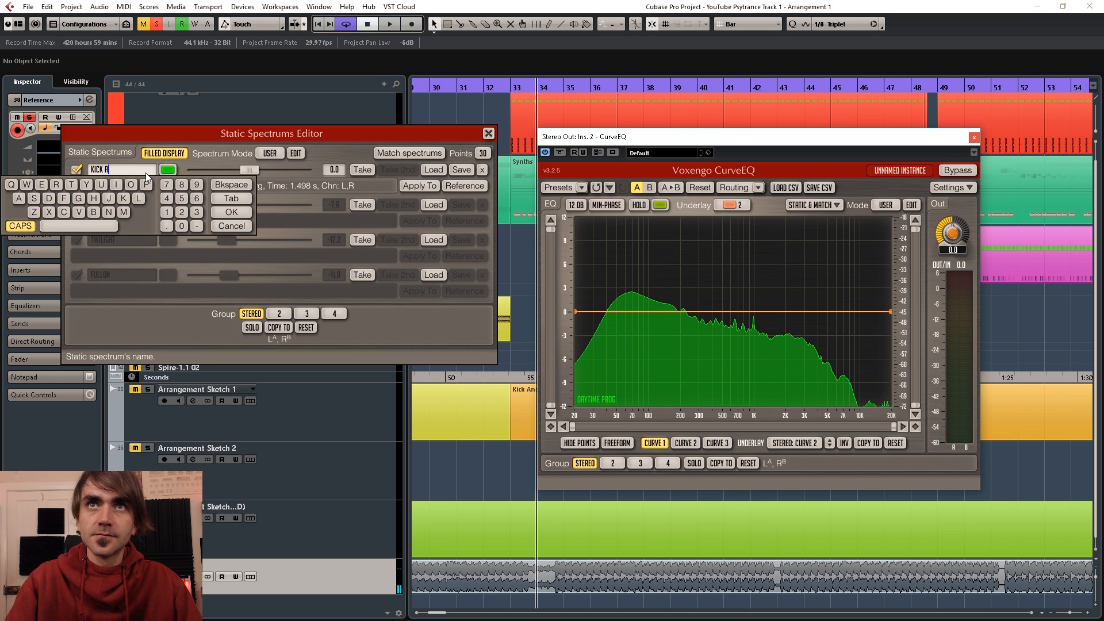
pyautogui.write('ND BASS')
pyautogui.press('Return')
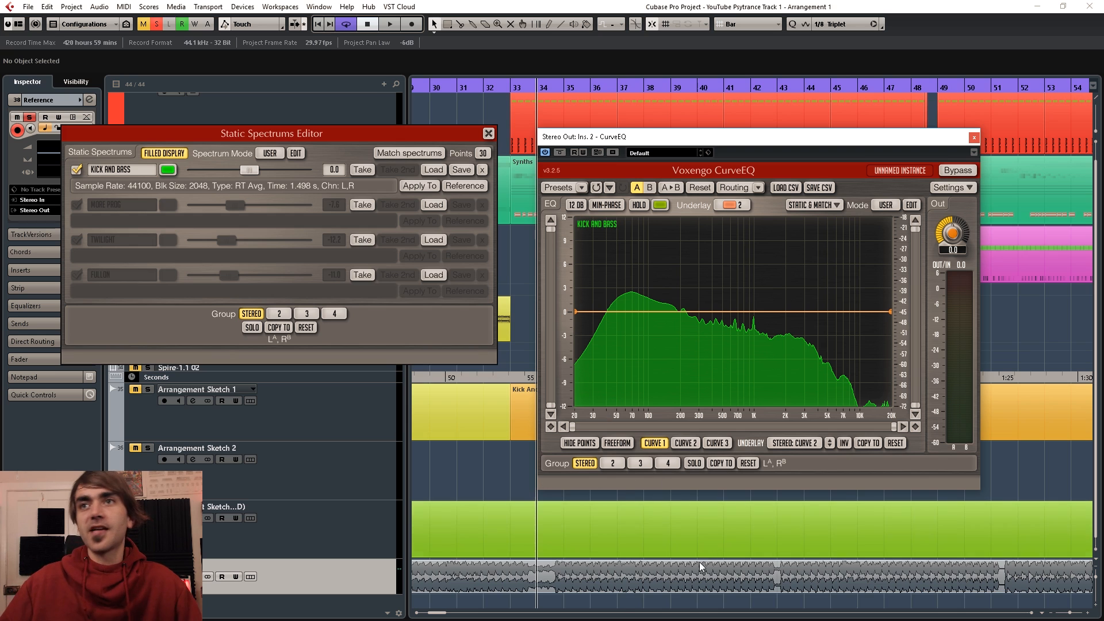
# Take two more spectrum snapshots from fuller sections of the Reference, named PERCS and FULLON, with a 0.0 dB gain shift
pyautogui.scroll(-3, 699, 561)
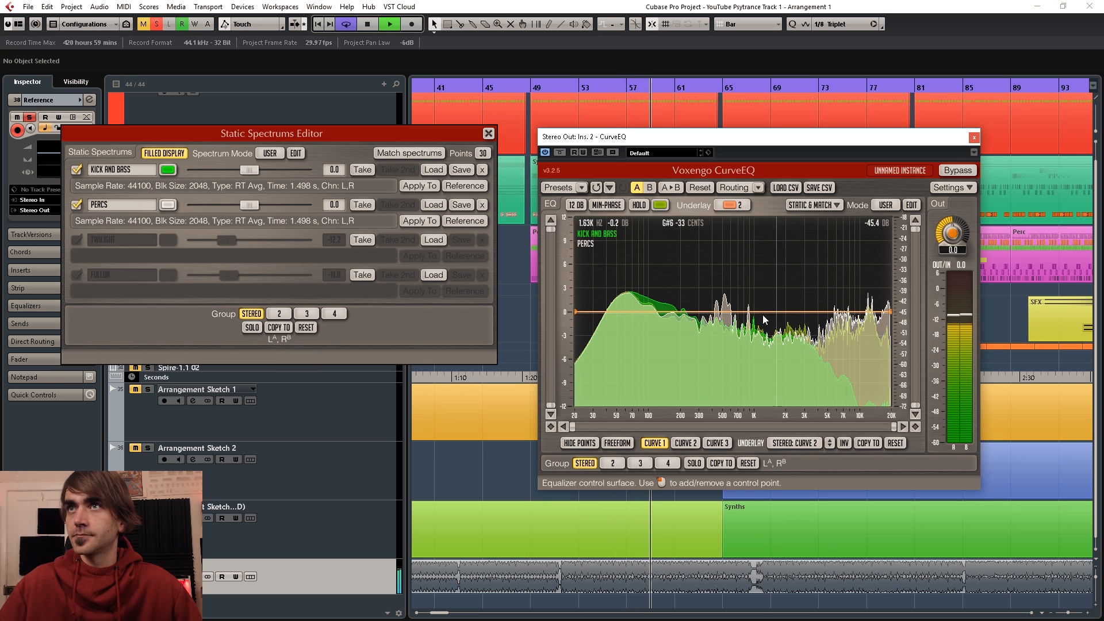
pyautogui.press('space')
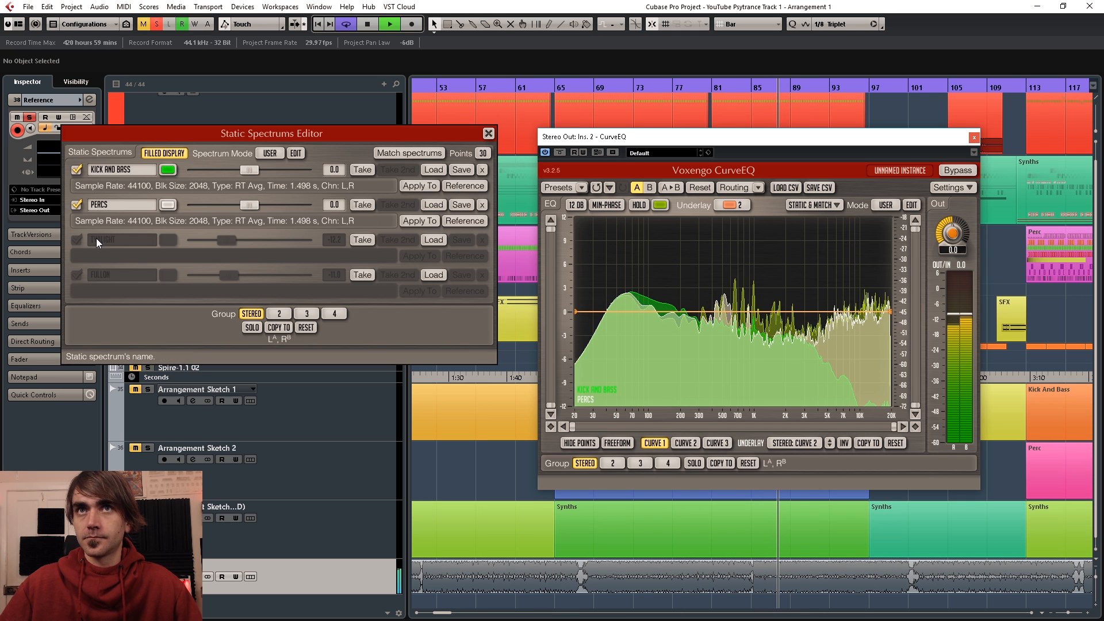
pyautogui.click(361, 239)
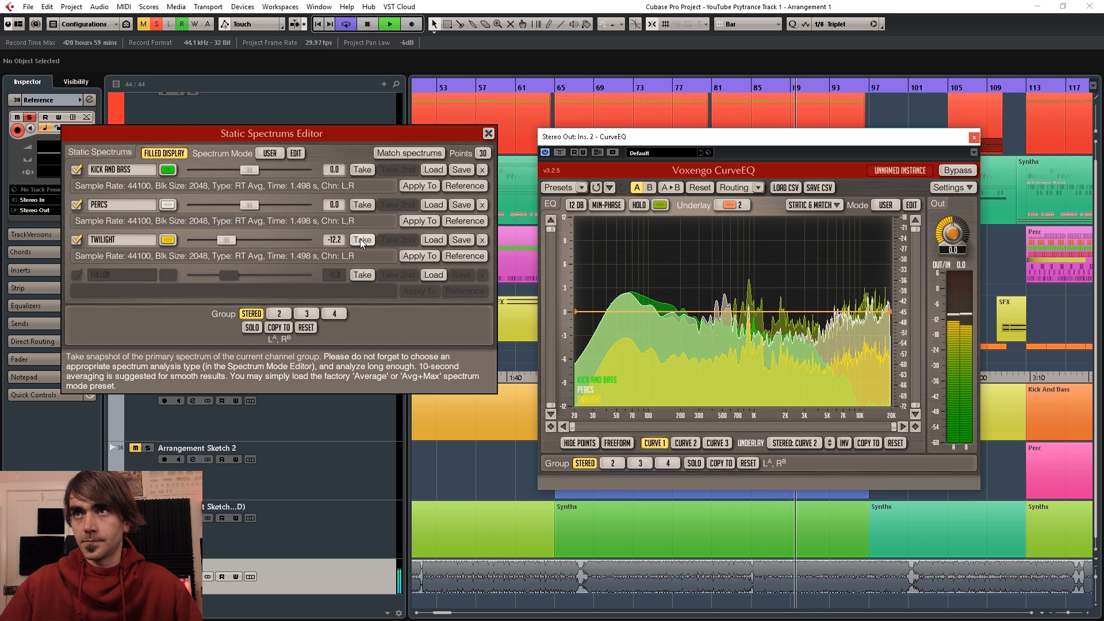
pyautogui.doubleClick(225, 239)
pyautogui.click(130, 240)
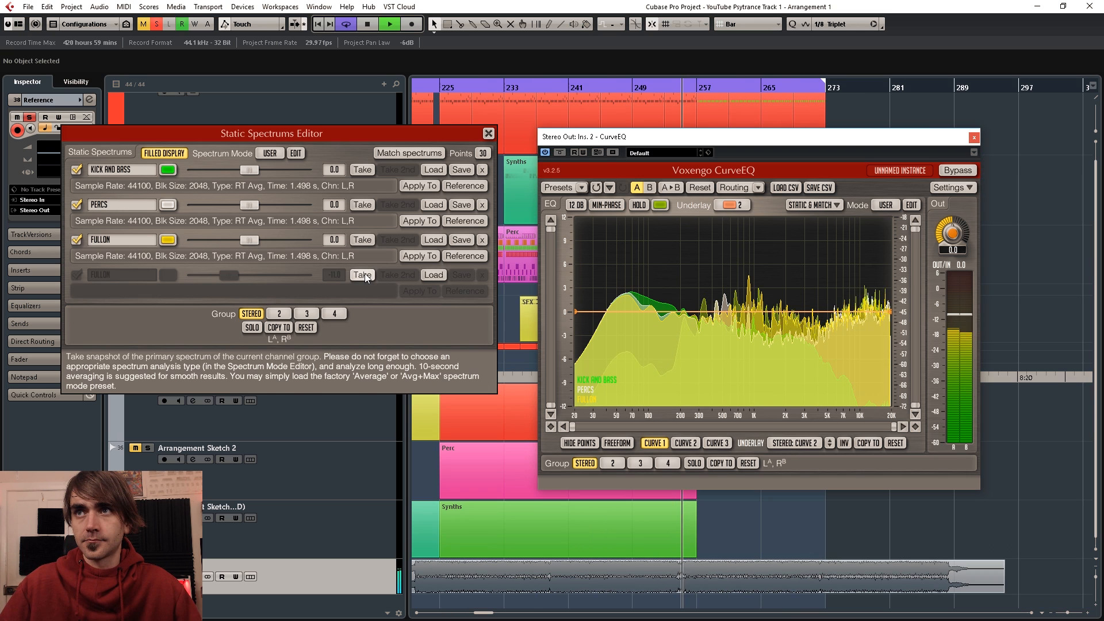
# Take a fourth snapshot from the Reference's final section, reset its gain shift to 0.0 dB and name it HUGE
pyautogui.click(362, 275)
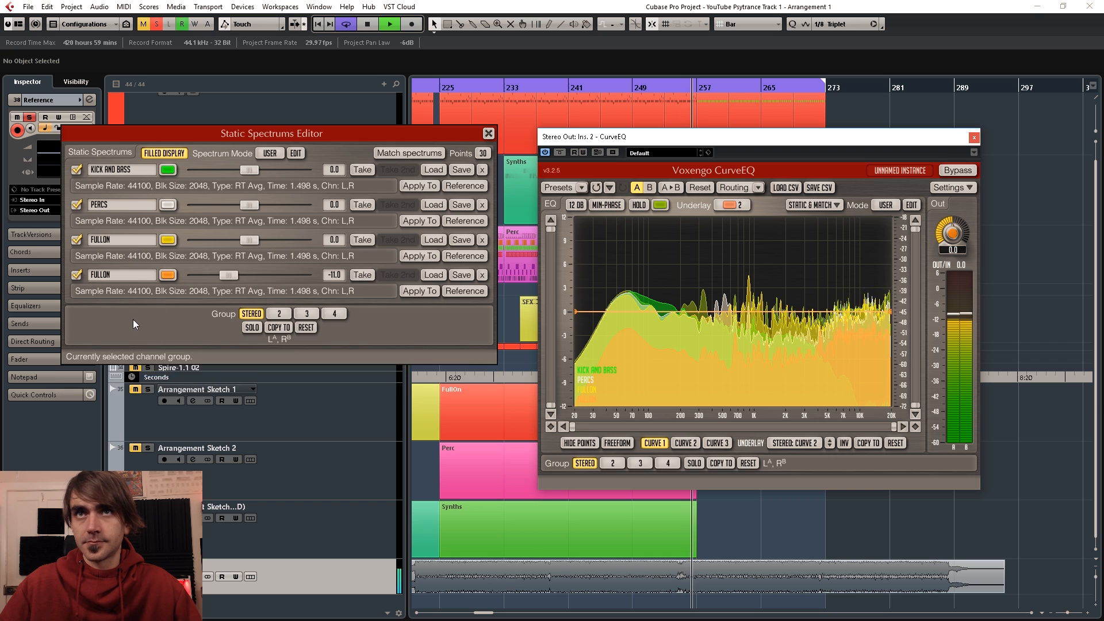
pyautogui.doubleClick(229, 274)
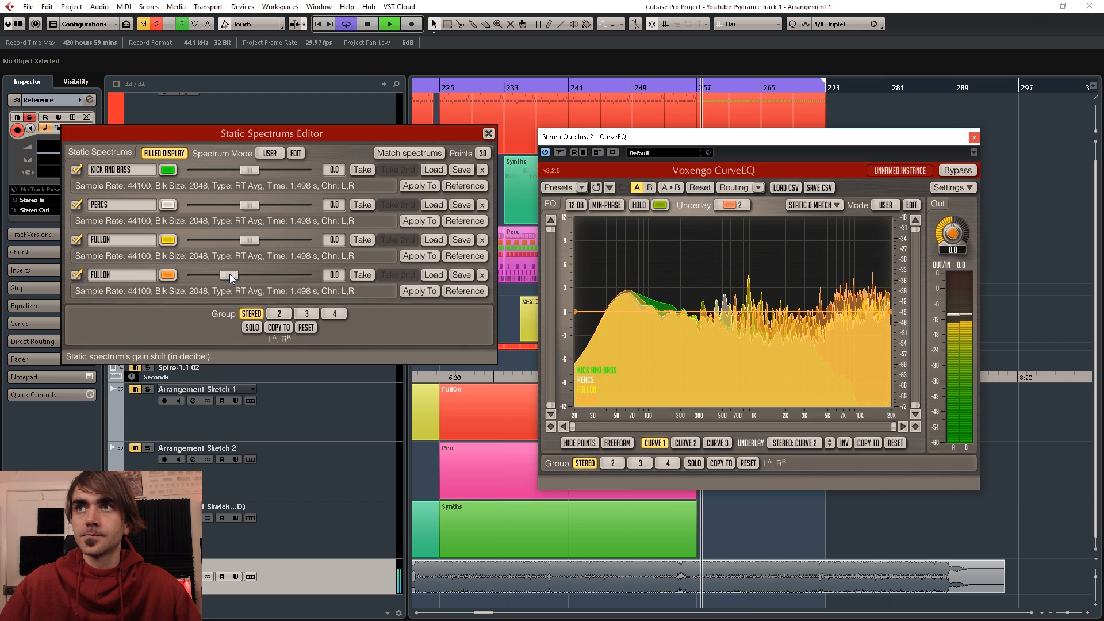
pyautogui.press('space')
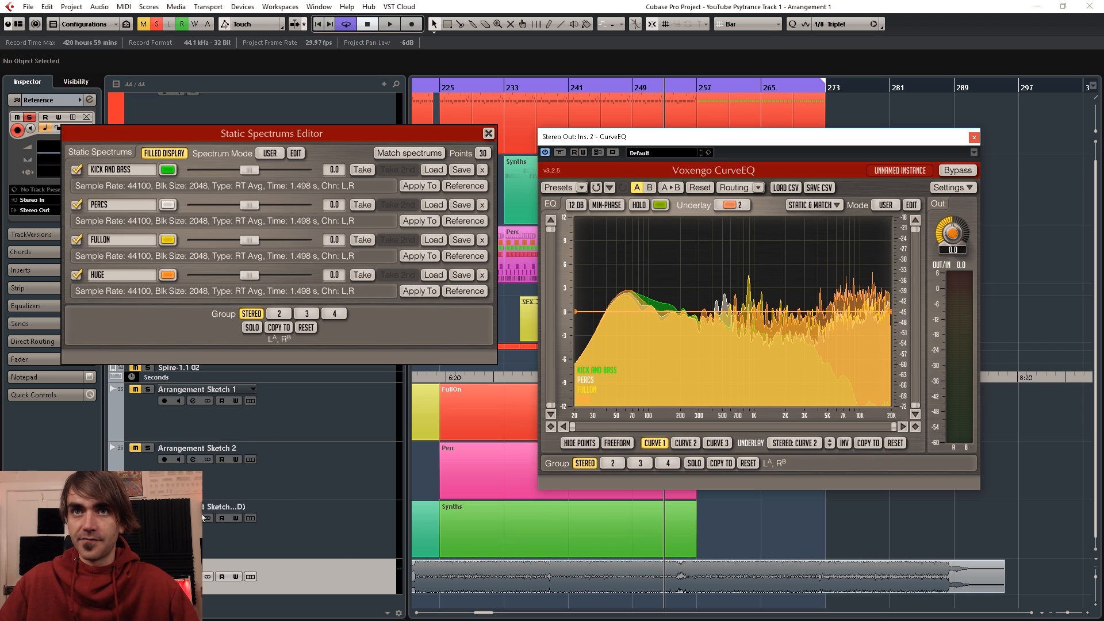
# Move the Reference clip past the end of the arrangement to bar 604 and place the playback cursor in the intro
pyautogui.scroll(-4, 553, 556)
pyautogui.moveTo(491, 578); pyautogui.dragTo(1010, 571)
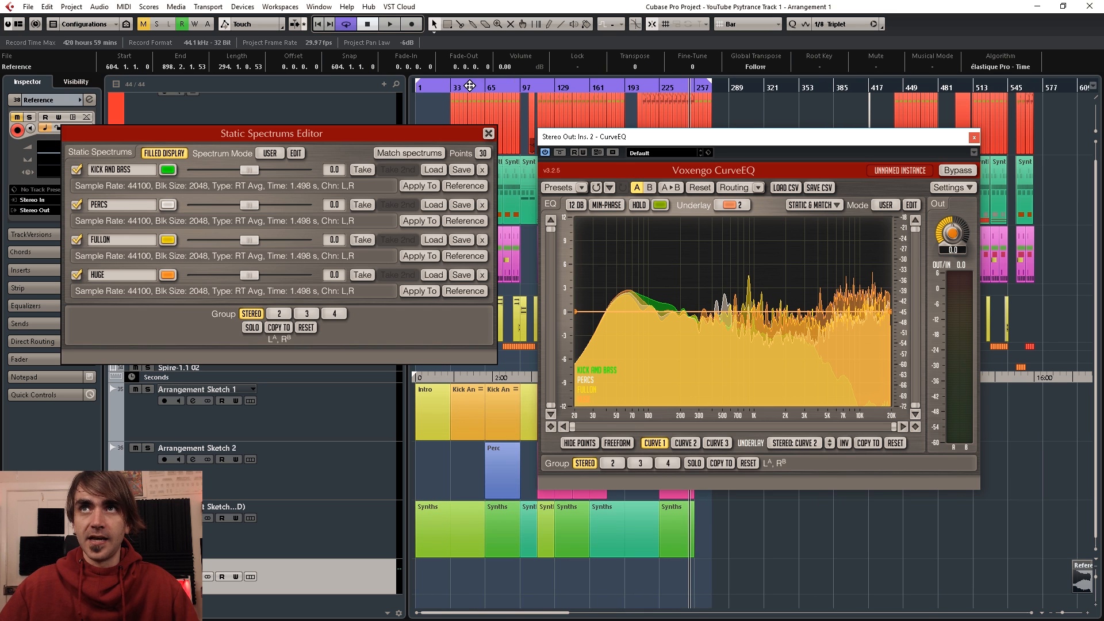
pyautogui.click(440, 88)
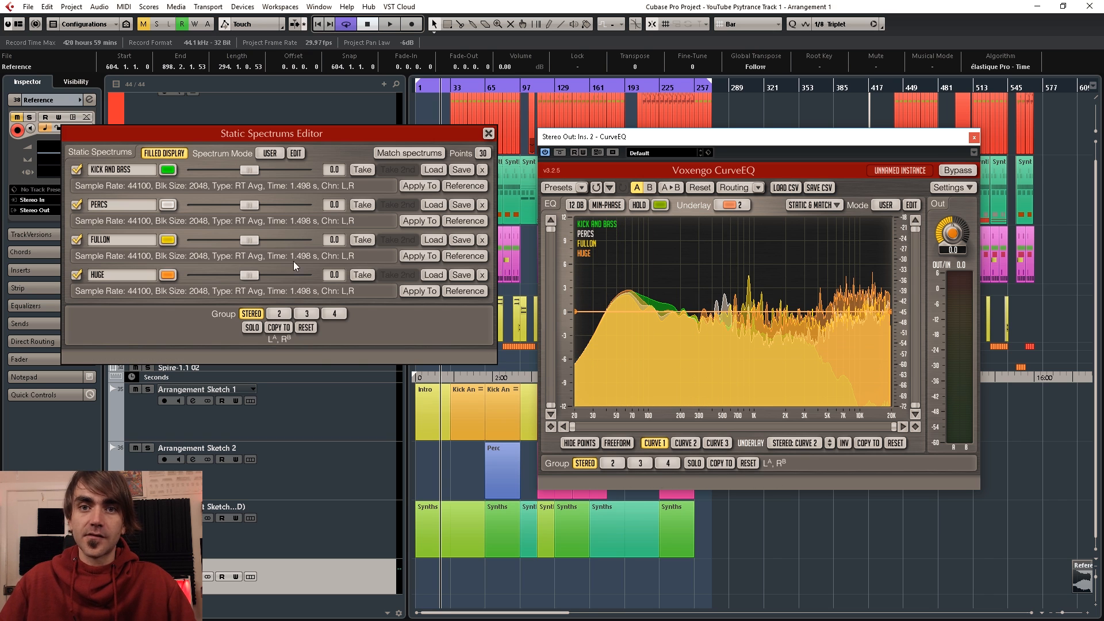
# Hide the PERCS, FULLON and HUGE snapshots so that only KICK AND BASS is displayed
pyautogui.click(77, 205)
pyautogui.click(76, 240)
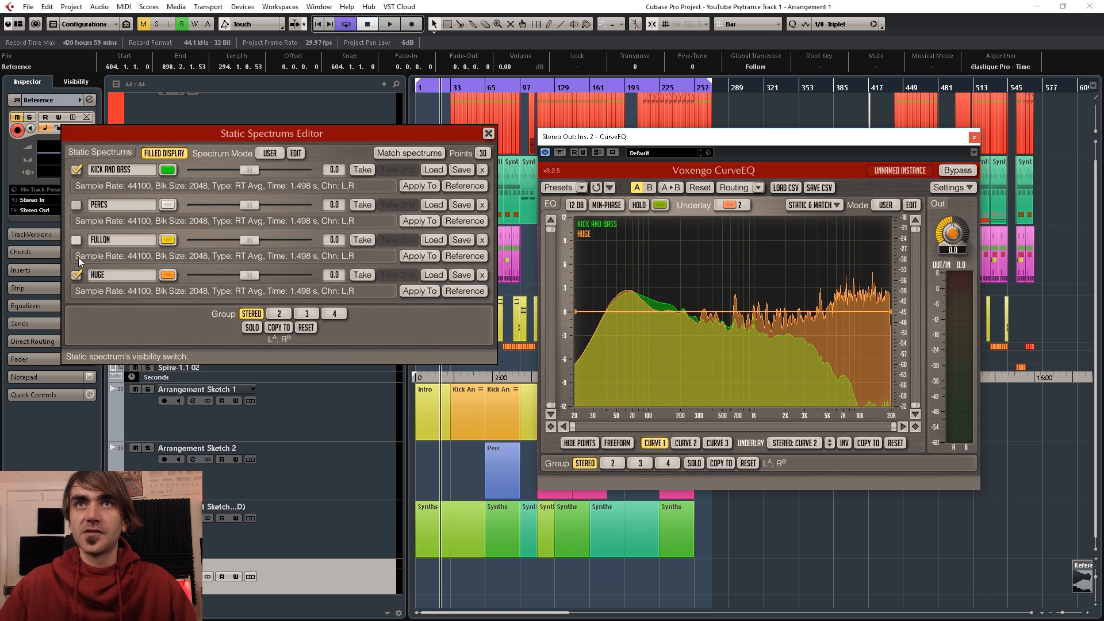
pyautogui.click(75, 276)
# Set the loop locators to bars 33 and 49 and play that section against the KICK AND BASS snapshot
pyautogui.press('h')
pyautogui.press('h')
pyautogui.press('h')
pyautogui.press('h')
pyautogui.press('h')
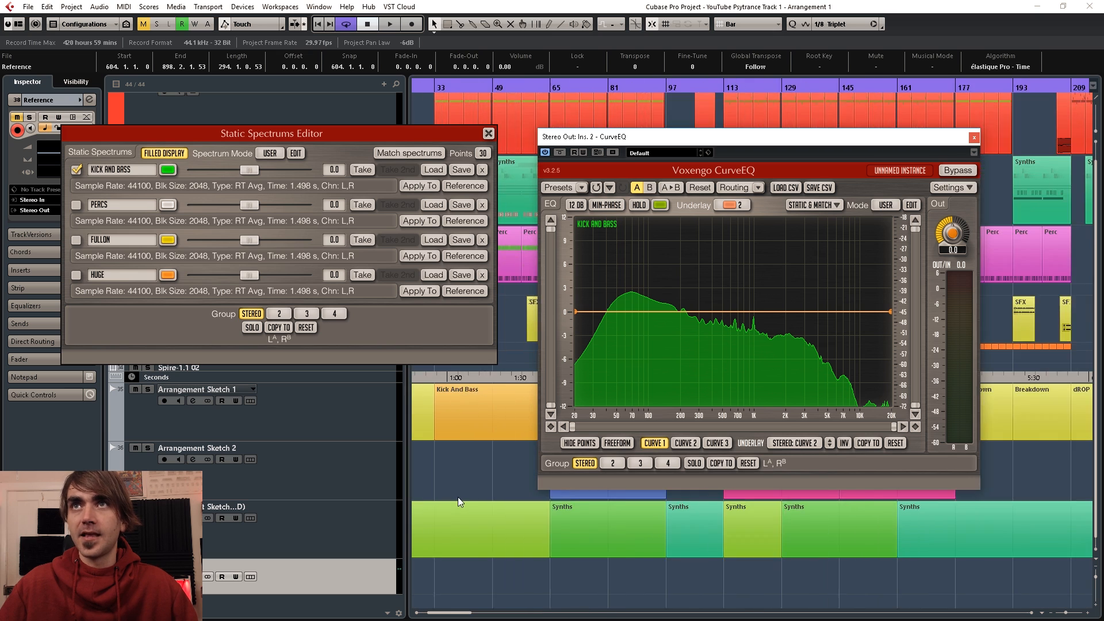
pyautogui.keyDown('ctrl'); pyautogui.click(623, 91); pyautogui.keyUp('ctrl')
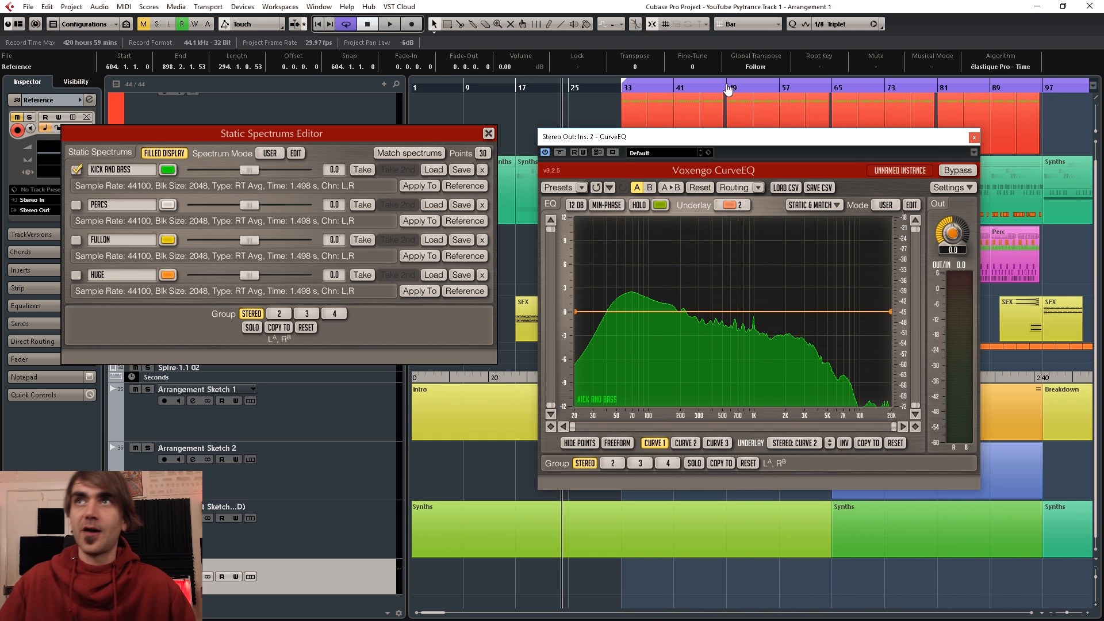
pyautogui.keyDown('alt'); pyautogui.click(726, 85); pyautogui.keyUp('alt')
pyautogui.press('space')
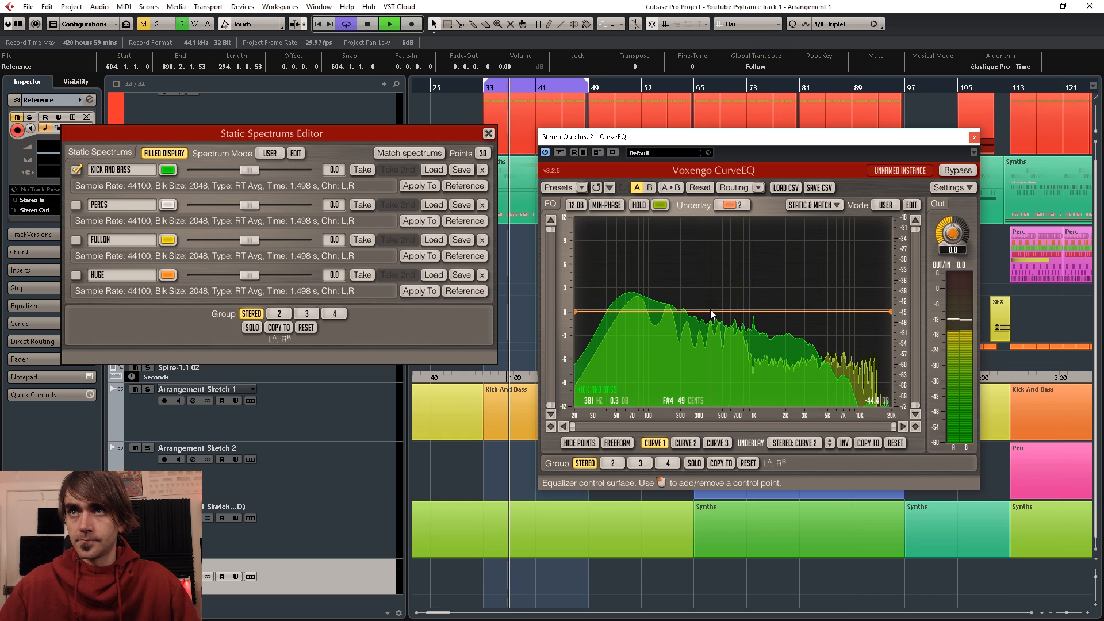
pyautogui.press('space')
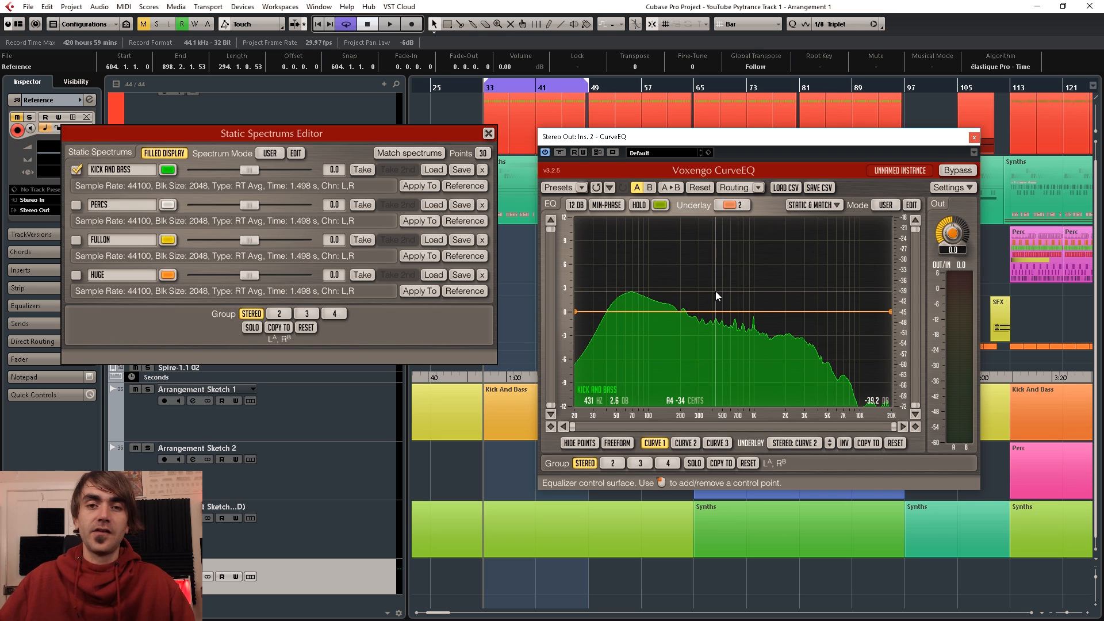
# Display the PERCS snapshot and play the track's percussion section from about bar 69 to compare the spectra
pyautogui.scroll(-3, 863, 549)
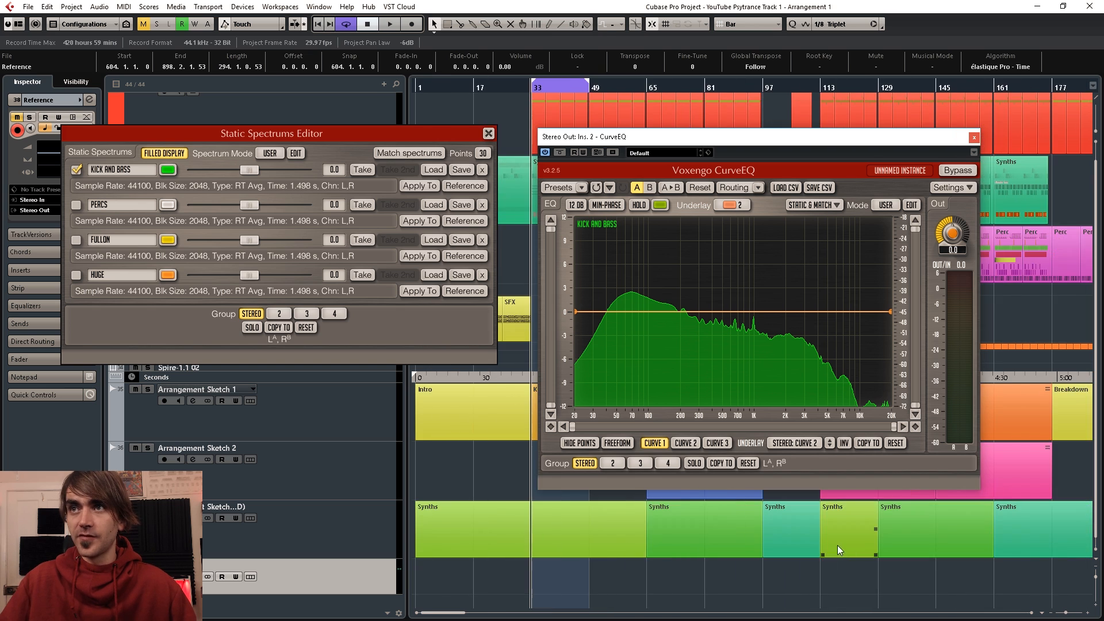
pyautogui.hscroll(4, 811, 547)
pyautogui.hscroll(-1, 730, 526)
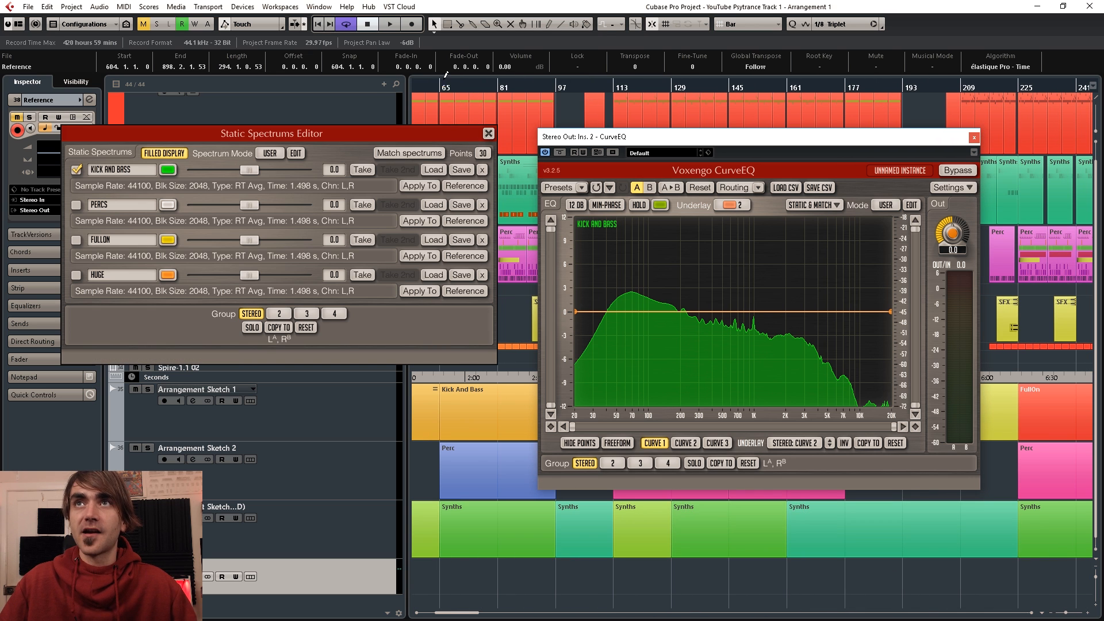
pyautogui.click(454, 89)
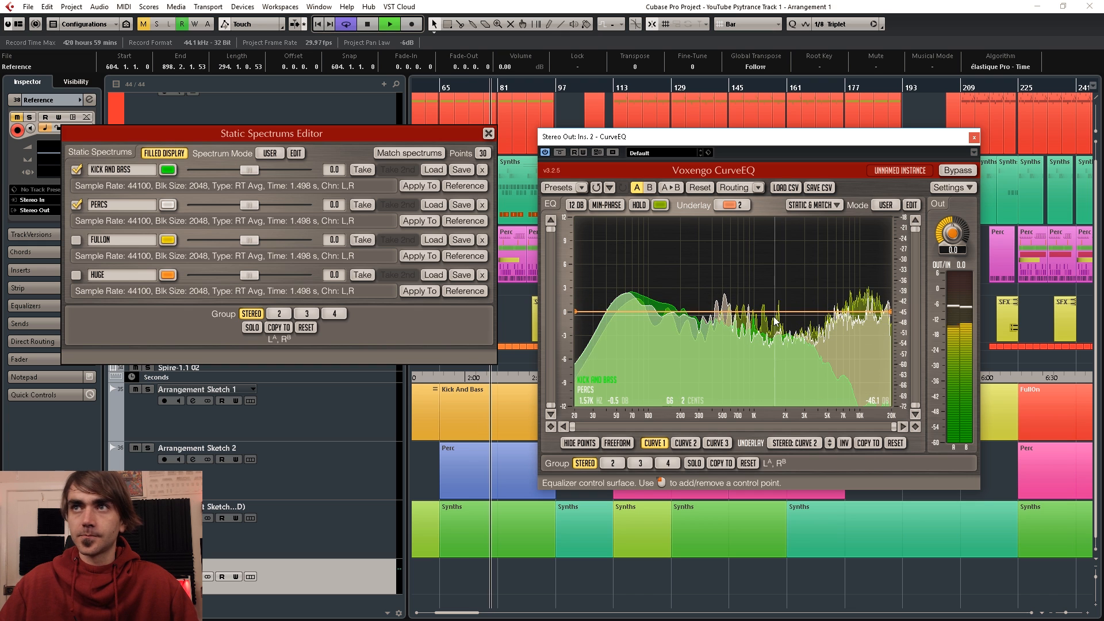
pyautogui.press('space')
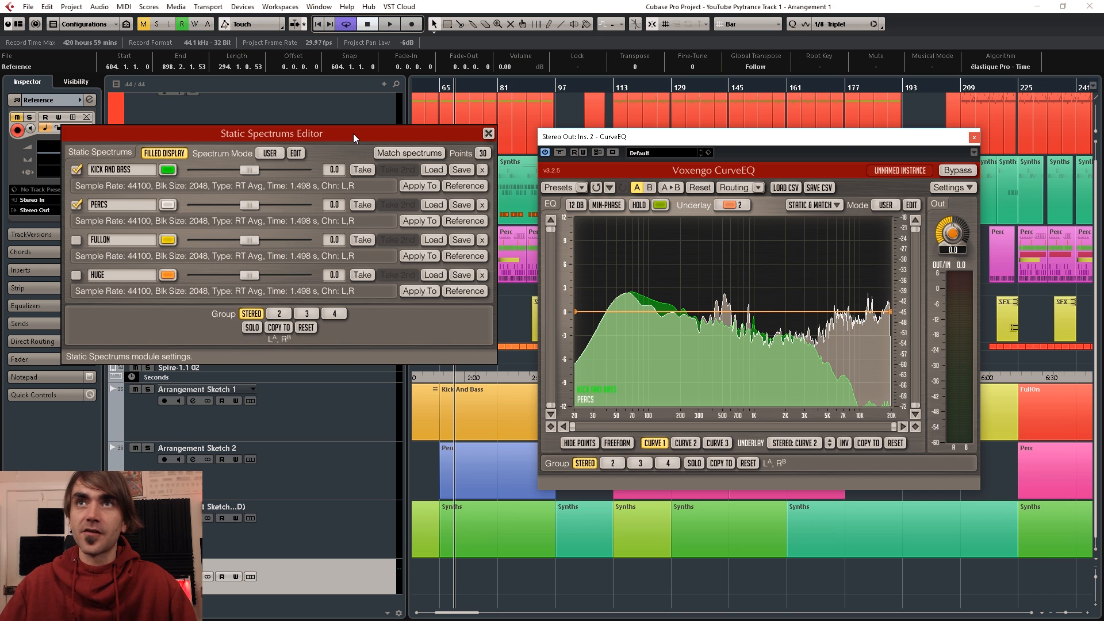
# Move the Static Spectrums Editor off the track list, then unfold the Perc folder and select the Psyc drums track
pyautogui.moveTo(353, 133); pyautogui.dragTo(921, 57)
pyautogui.click(122, 232)
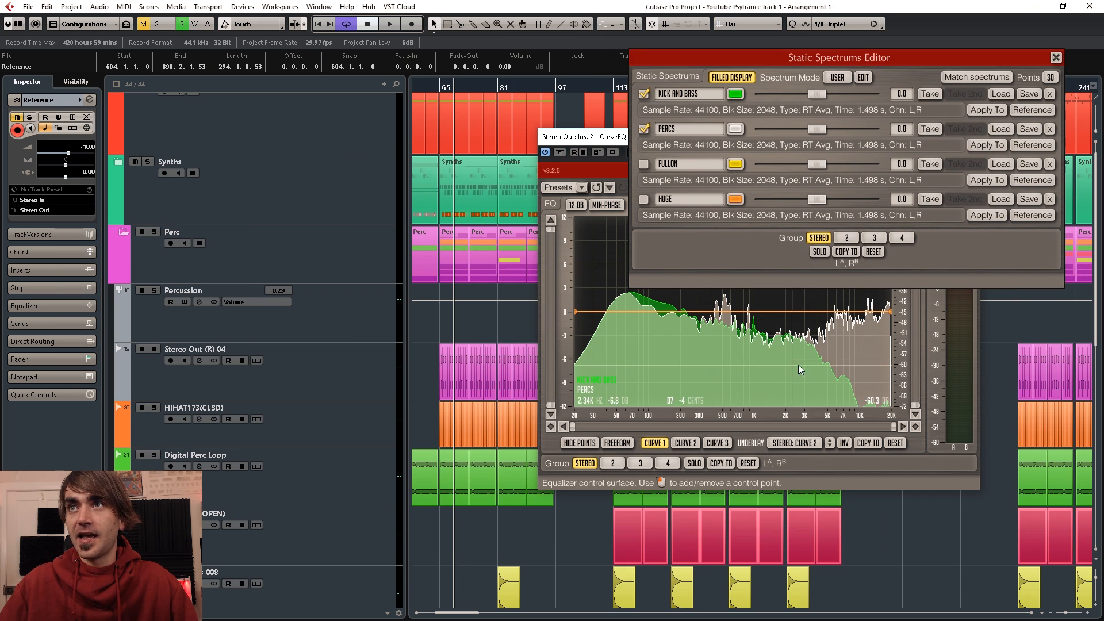
pyautogui.scroll(-4, 339, 546)
pyautogui.click(342, 574)
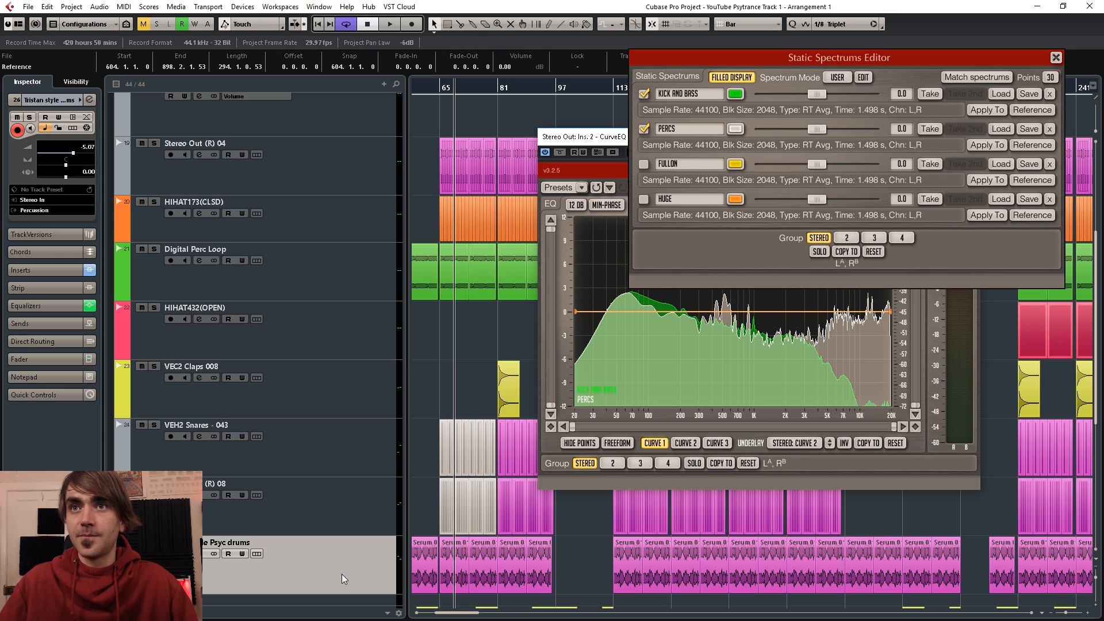
# Set the Psyc drums track's high-mid EQ band to -8.4 dB gain and a Q of 0.9 during playback
pyautogui.press('e')
pyautogui.press('space')
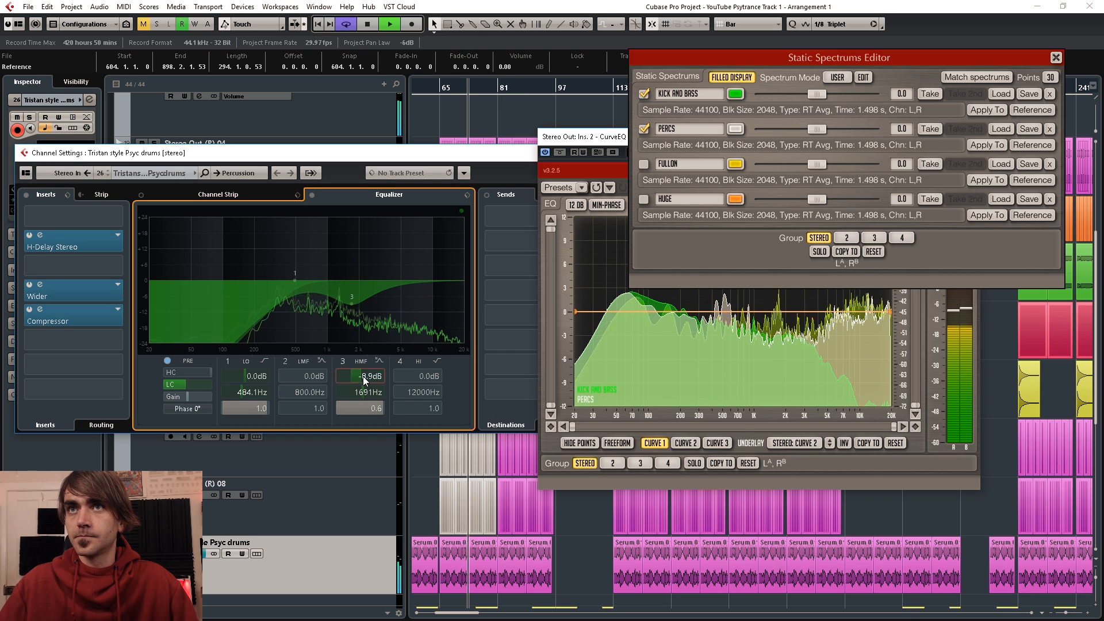
pyautogui.scroll(1, 364, 378)
pyautogui.scroll(3, 364, 406)
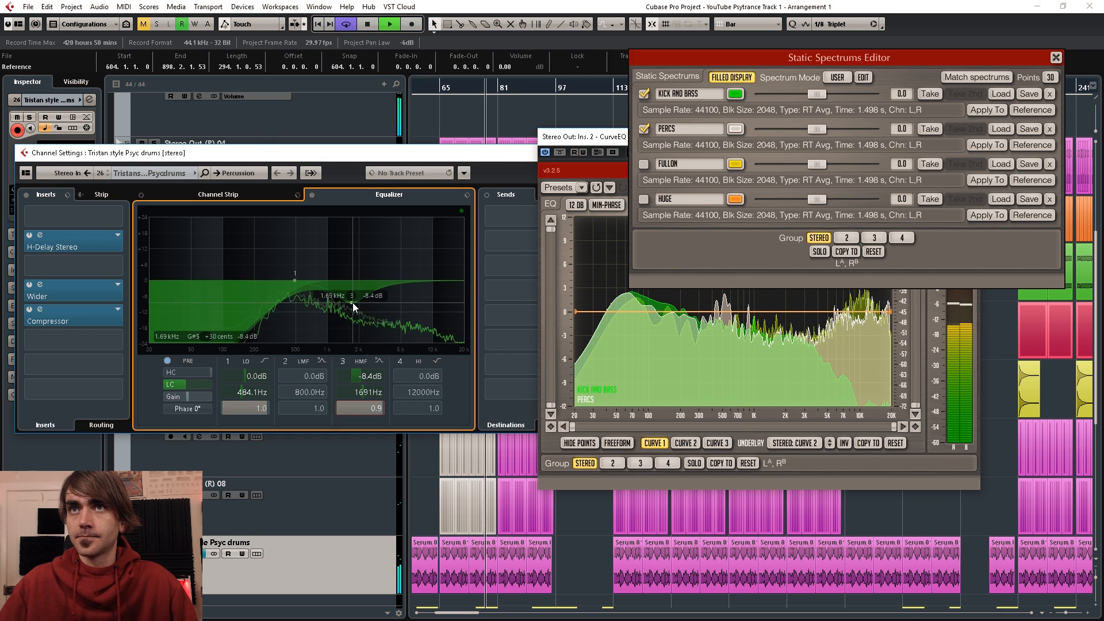
pyautogui.press('e')
# Collapse the Perc folder track and stop playback
pyautogui.scroll(4, 414, 332)
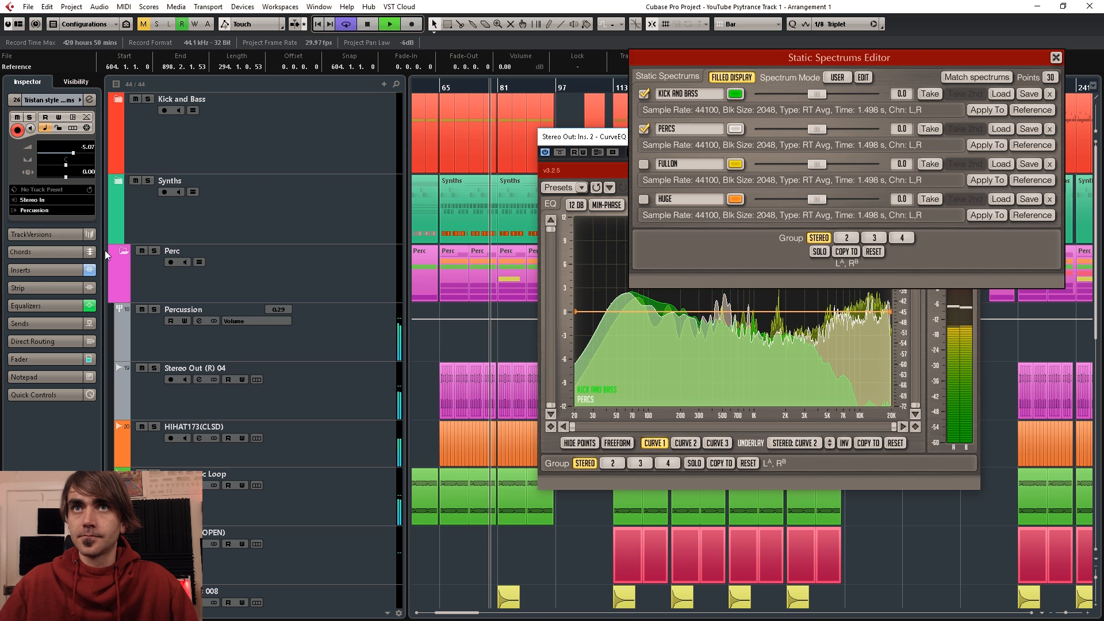
pyautogui.click(122, 251)
pyautogui.press('space')
# Unfold the Synths folder and open the channel settings of the Grids track
pyautogui.click(152, 204)
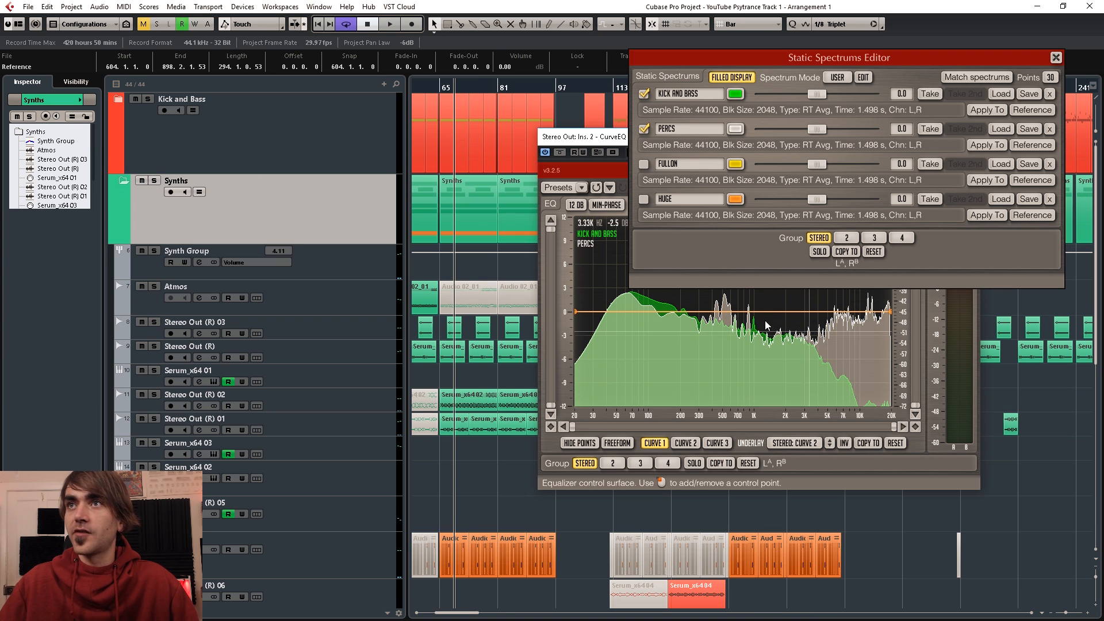
pyautogui.scroll(-3, 497, 415)
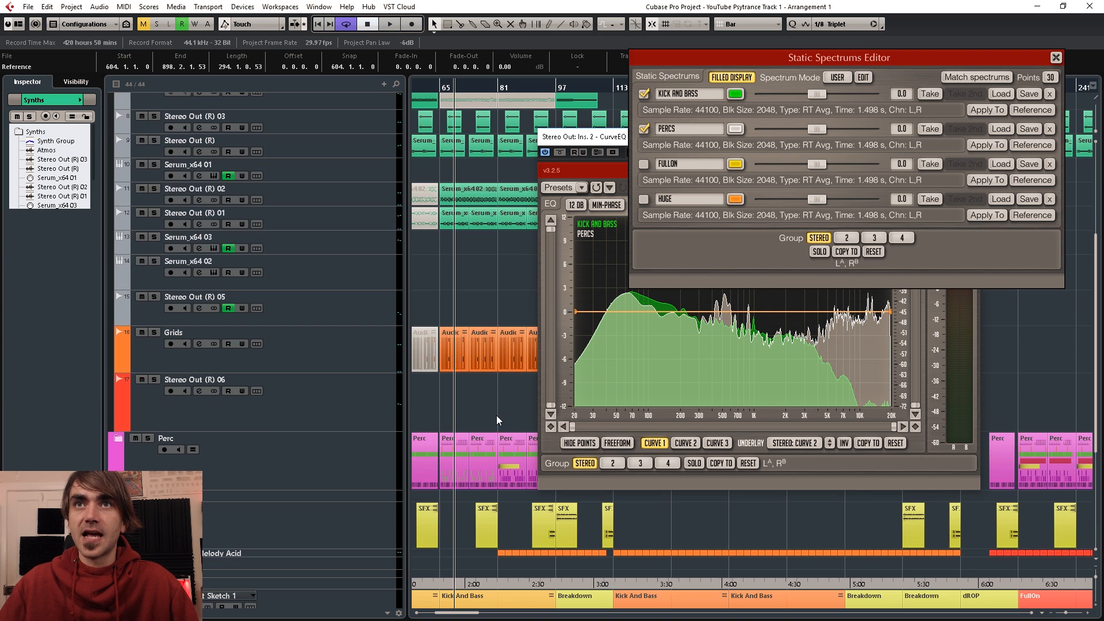
pyautogui.click(347, 350)
pyautogui.click(89, 100)
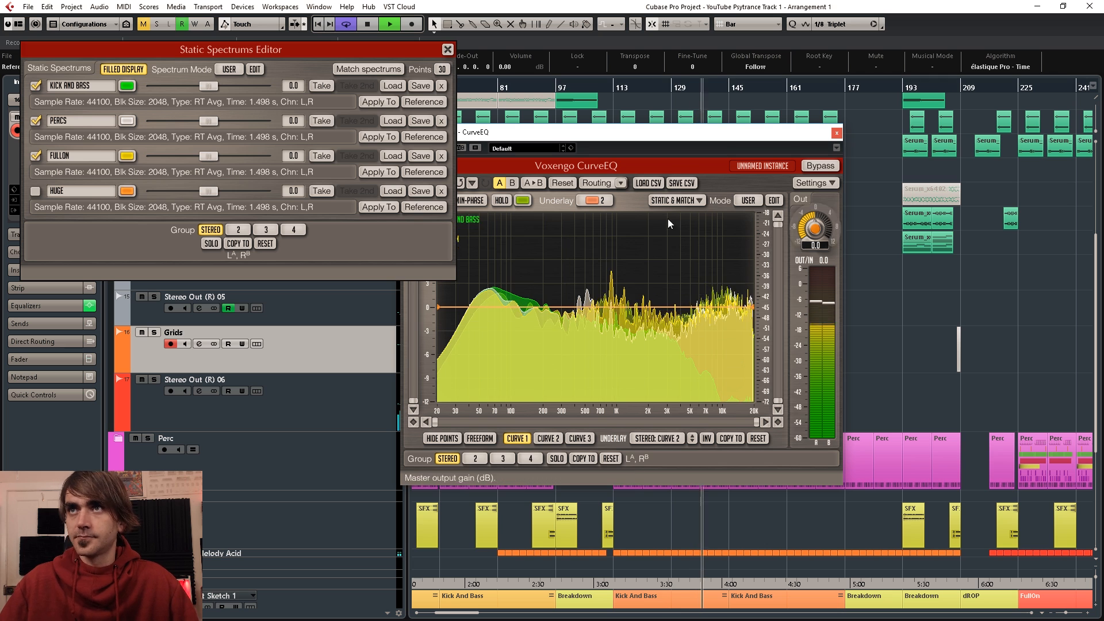
# Display the HUGE snapshot for comparison during playback, then close the Static Spectrums Editor and stop playback
pyautogui.click(34, 192)
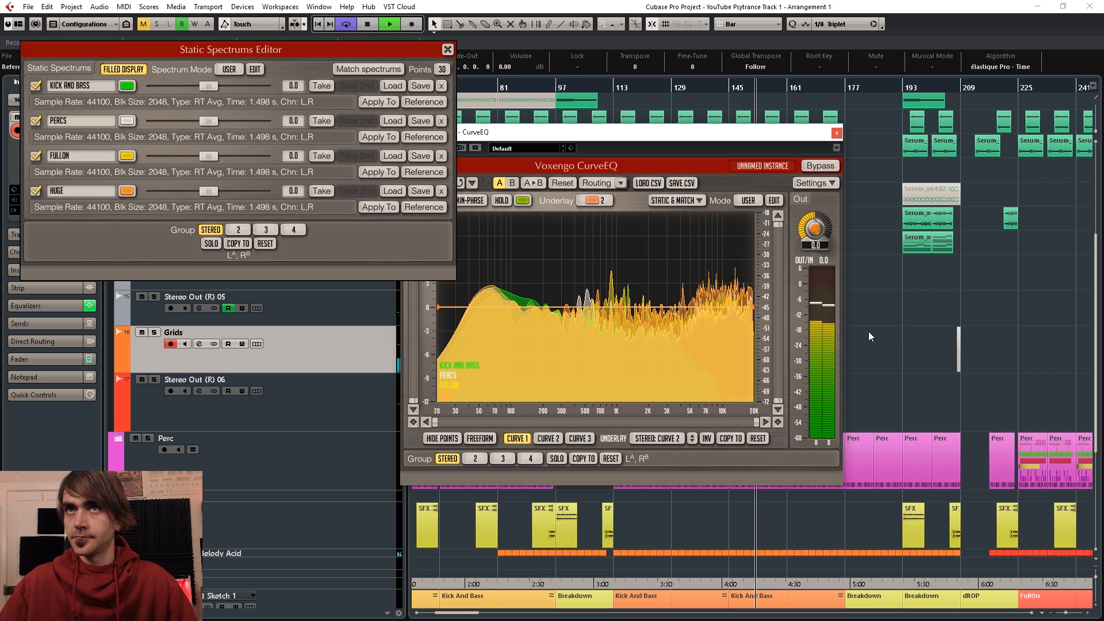
pyautogui.click(447, 50)
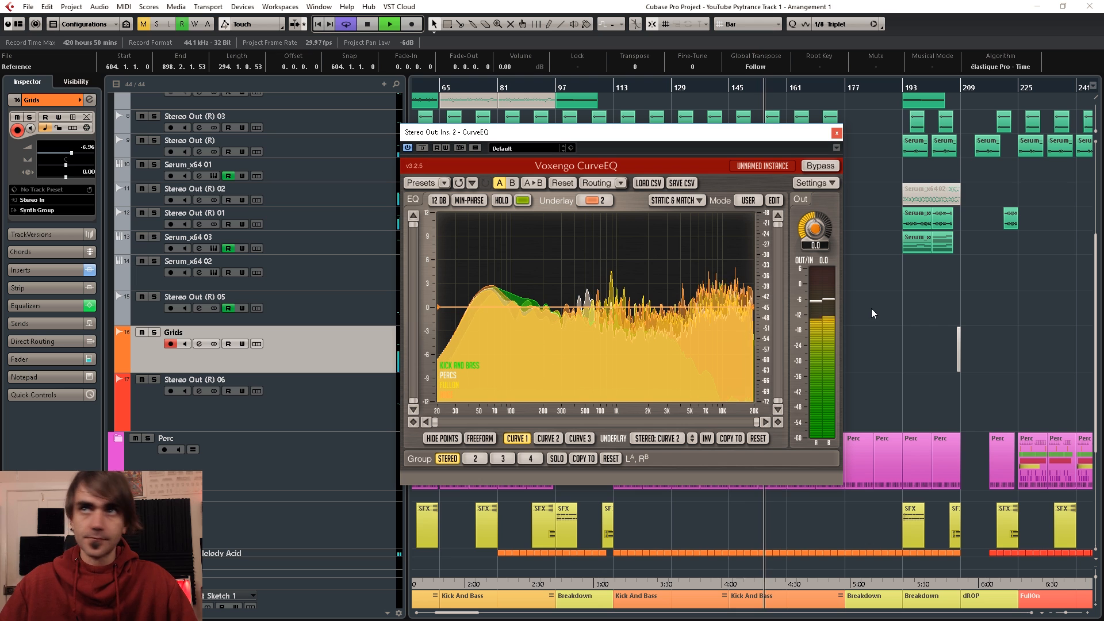
pyautogui.press('space')
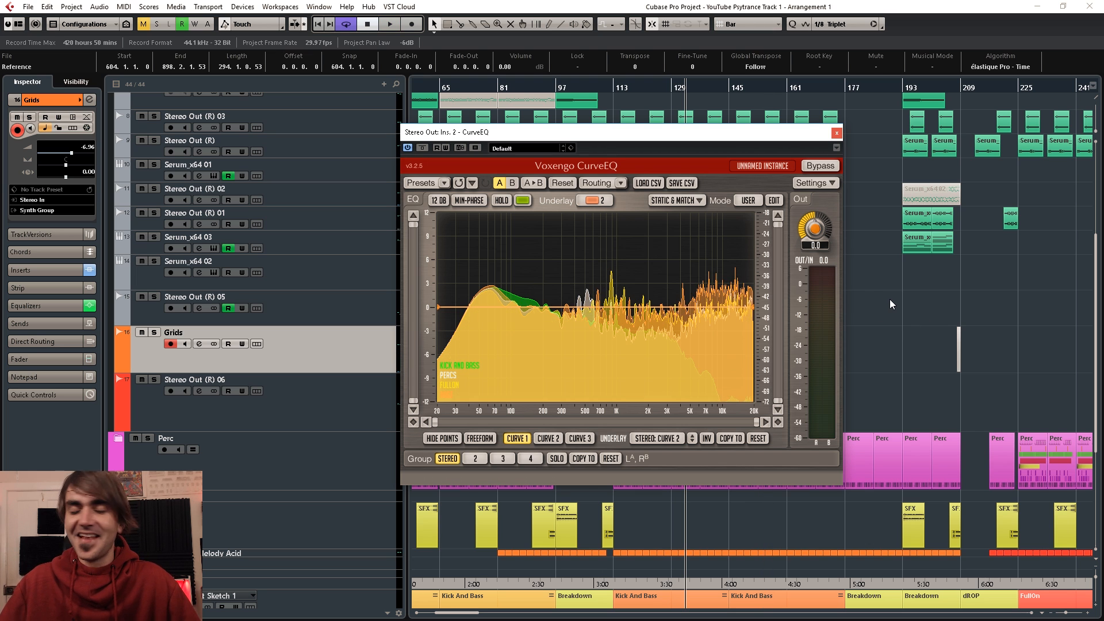